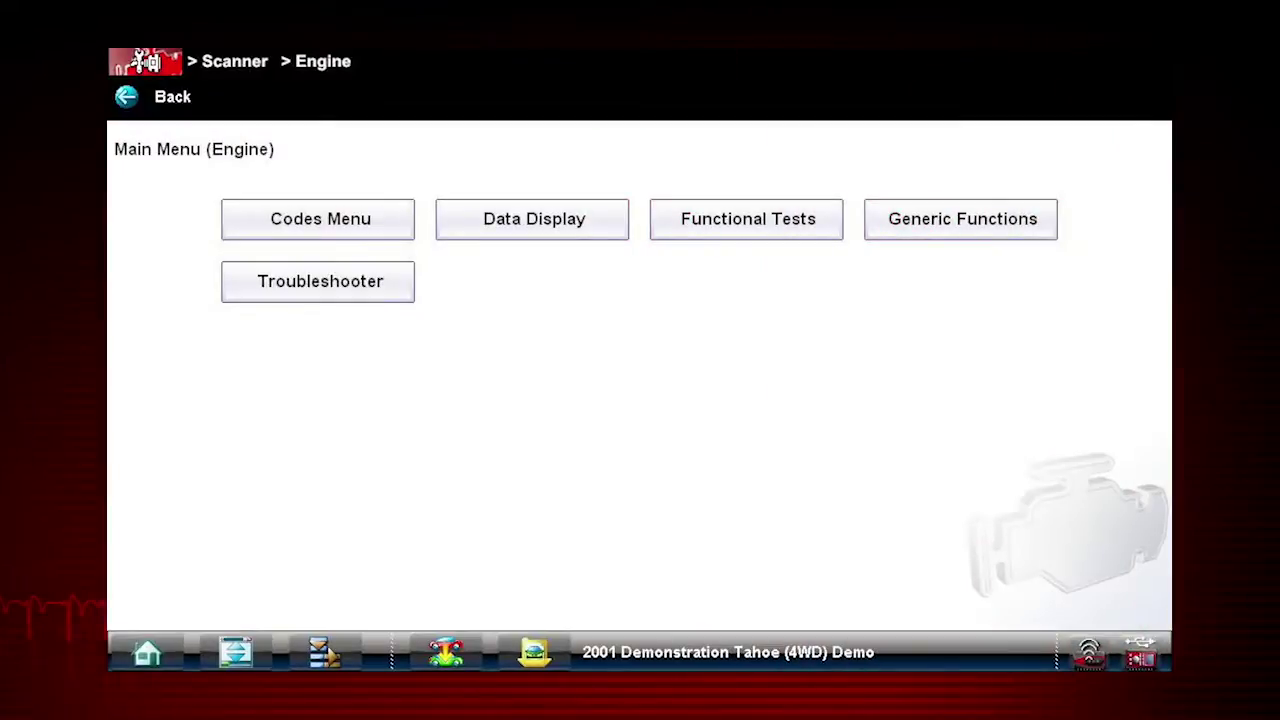
Open the Troubleshooter's Engine Code Tips menu listing P0xxx, P1xxx and P2xxx tips.
left_click(240, 286)
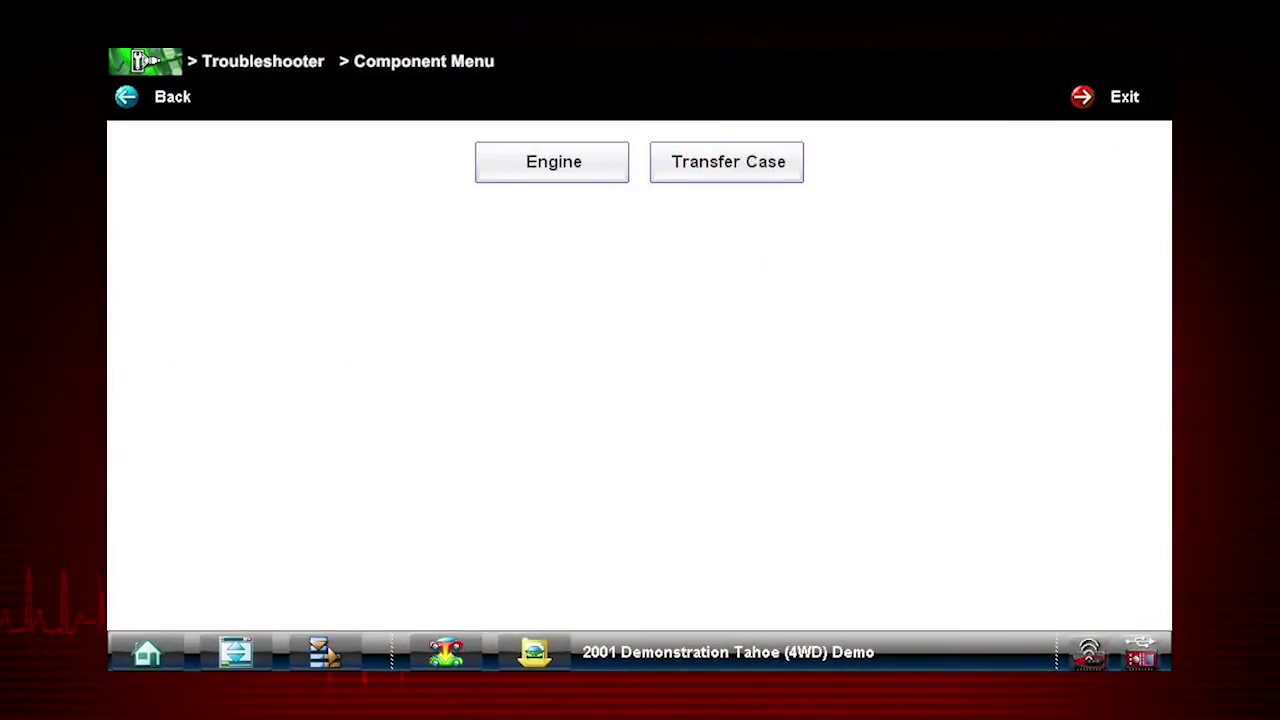
left_click(498, 170)
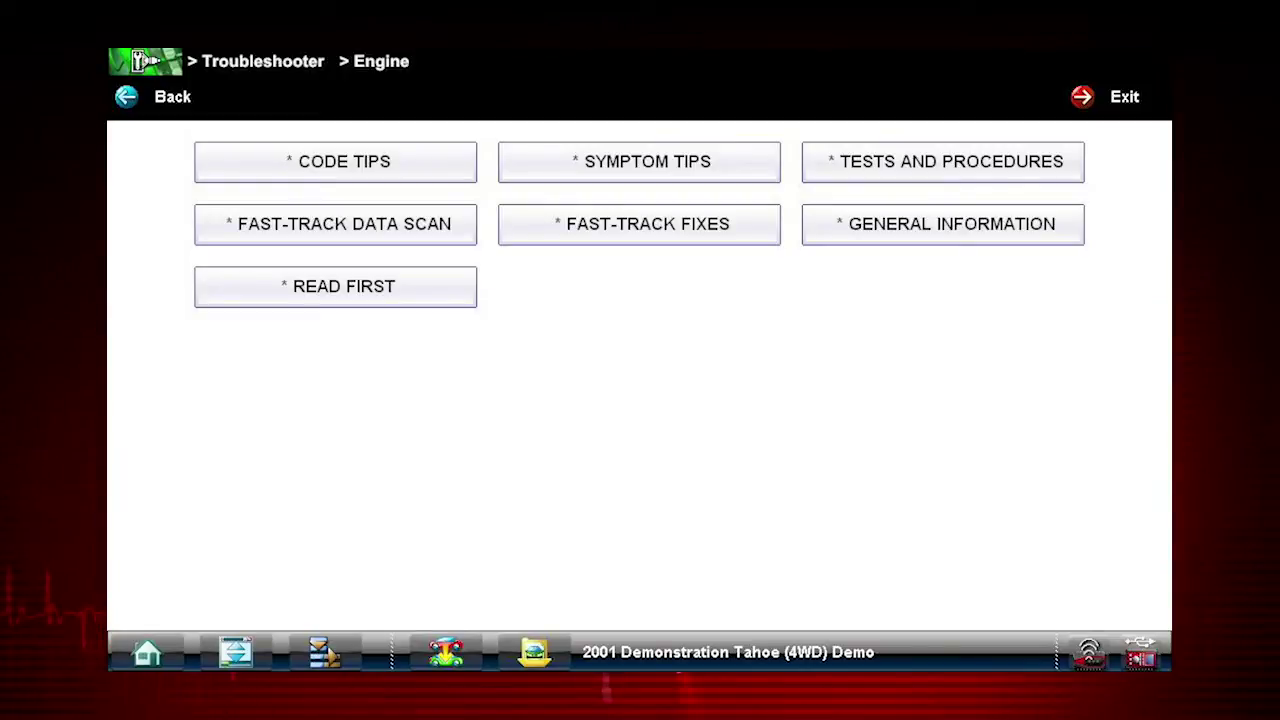
left_click(240, 160)
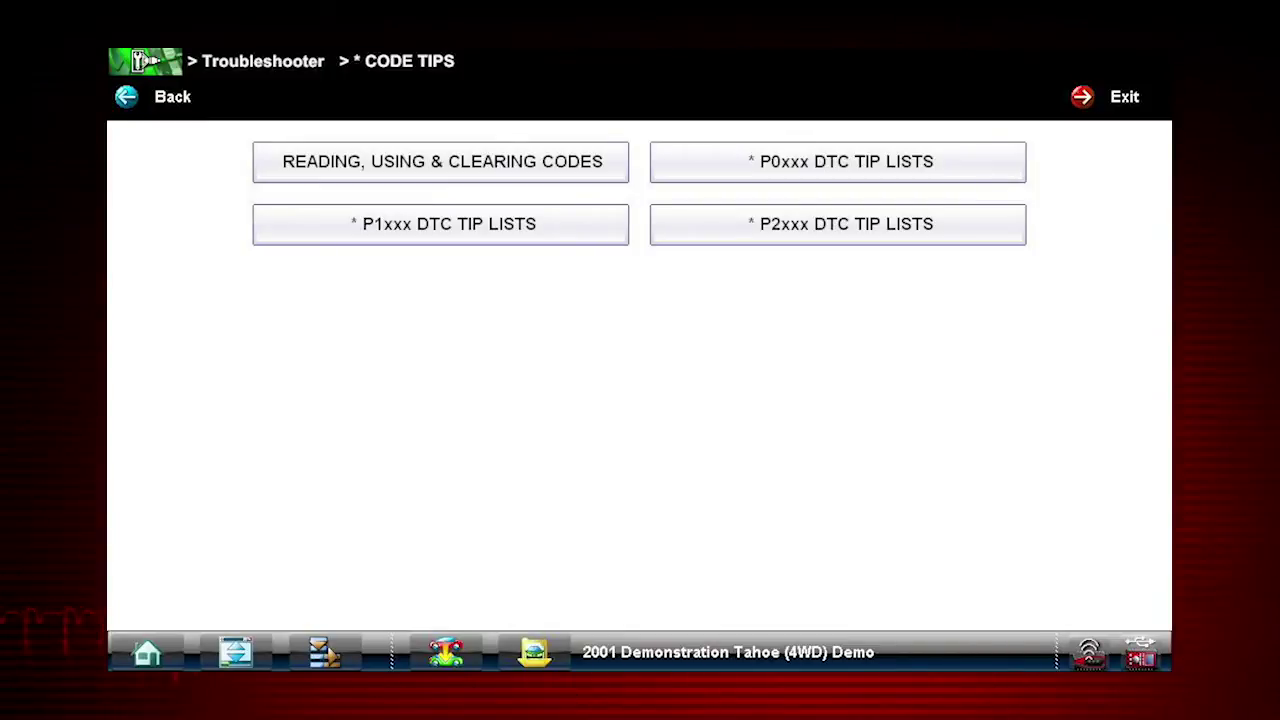
Show the P01xx Fuel & Air Metering code list from the P0xxx DTC tips.
left_click(700, 168)
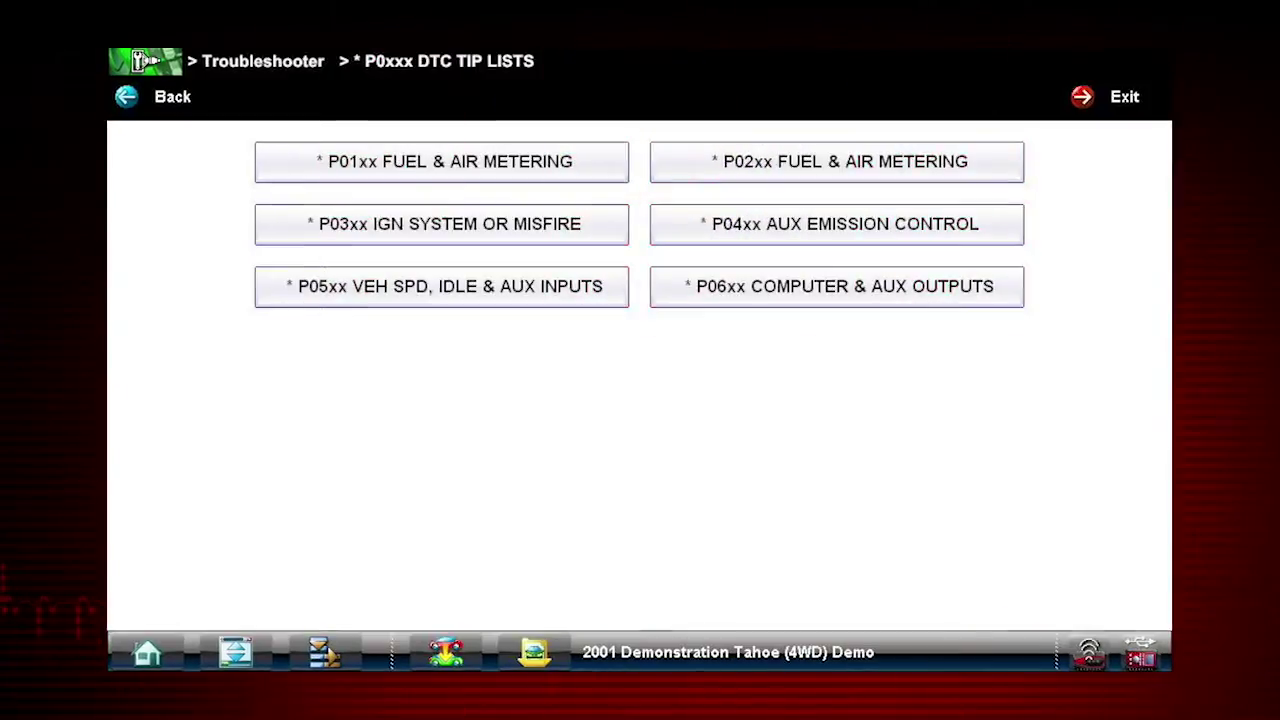
left_click(290, 168)
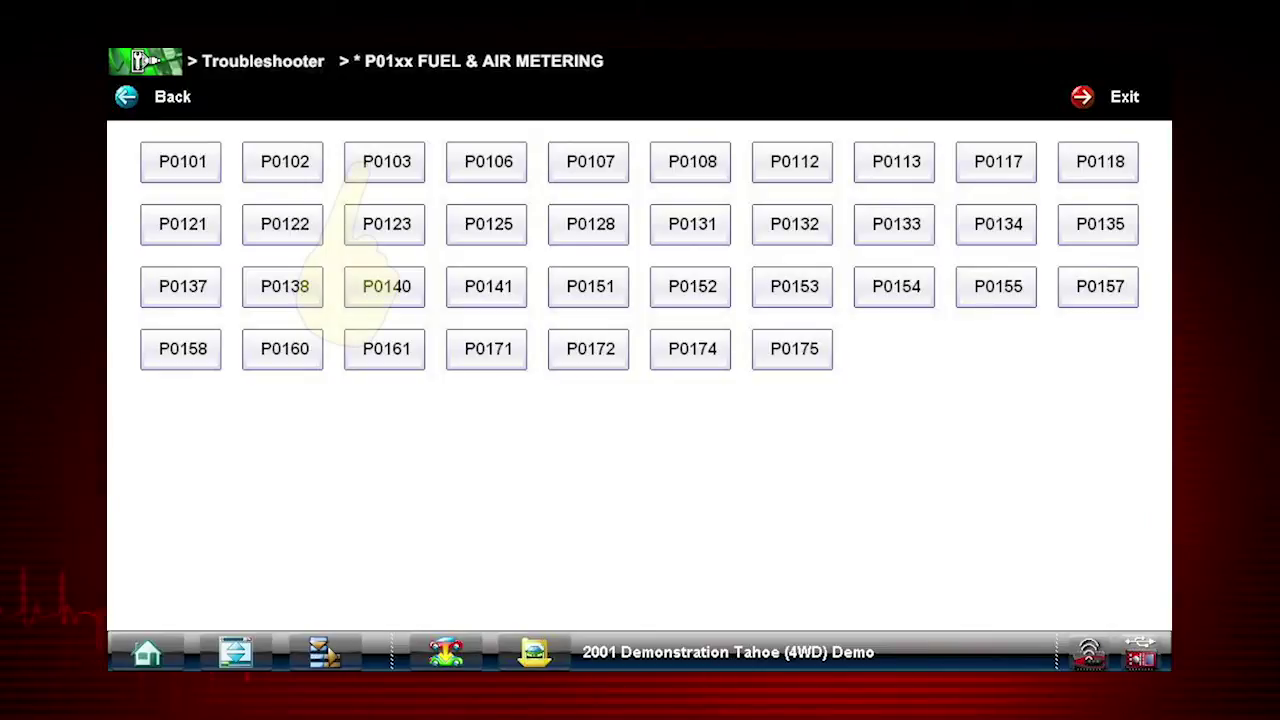
Read P0103's code tip and open the G119 MAF reference at Figure G119-4.
left_click(365, 163)
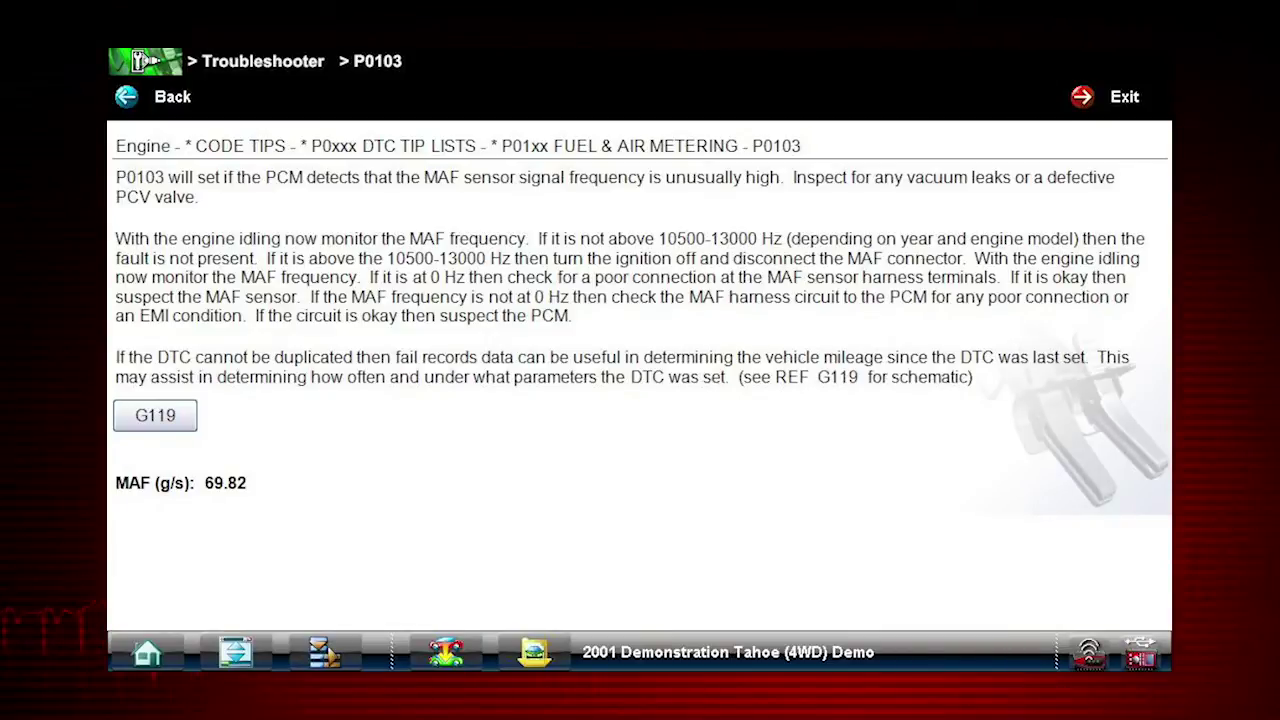
left_click(130, 418)
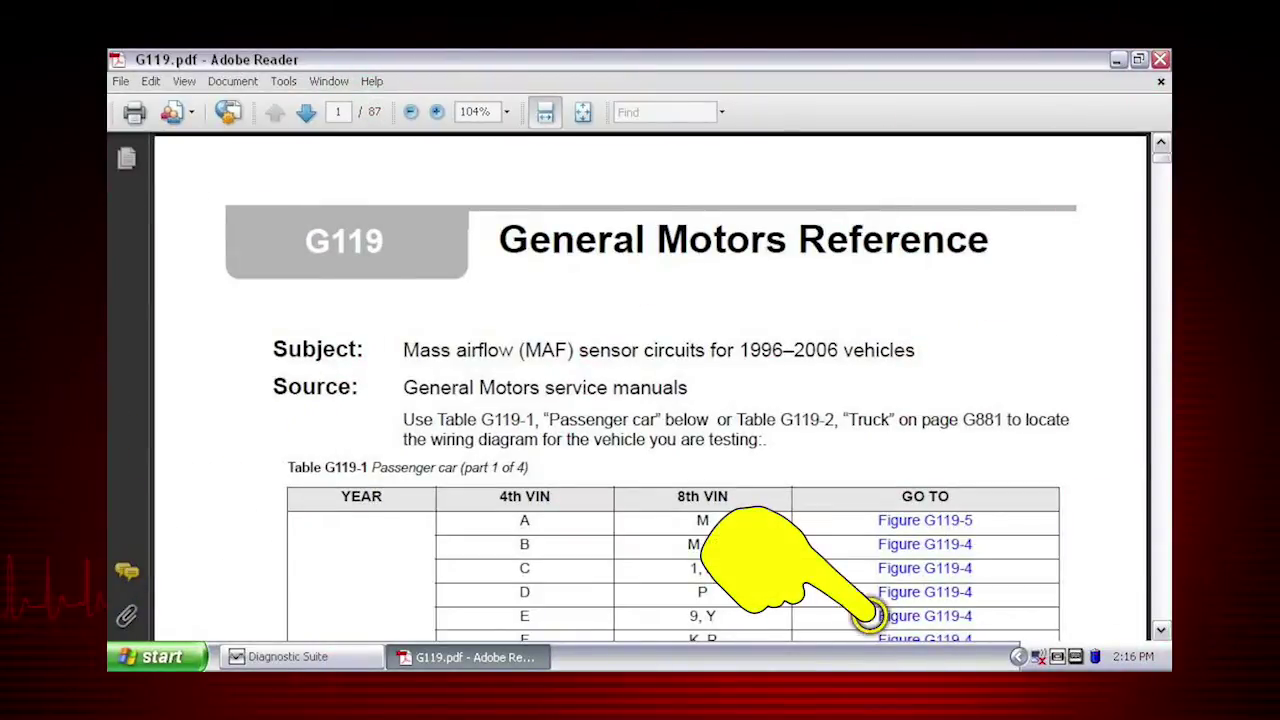
left_click(864, 615)
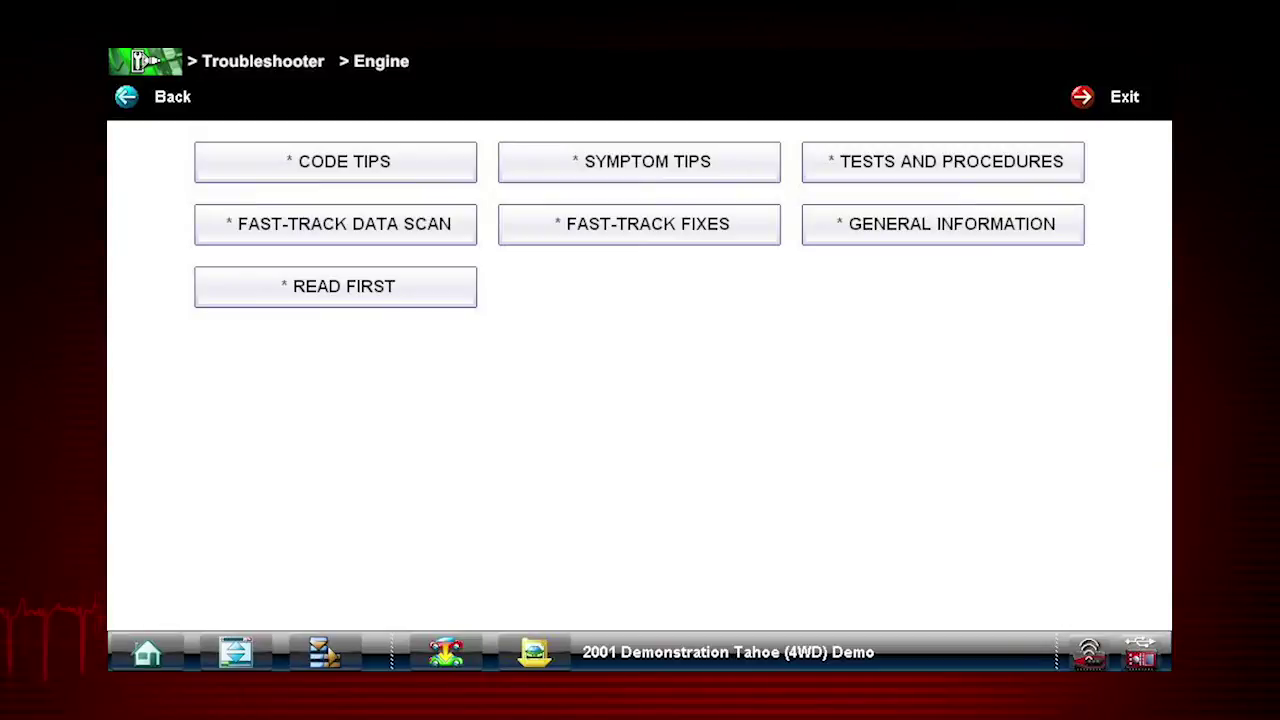
Read the Driving Problems symptom tip 'Lack of Power, No DTC'.
left_click(536, 176)
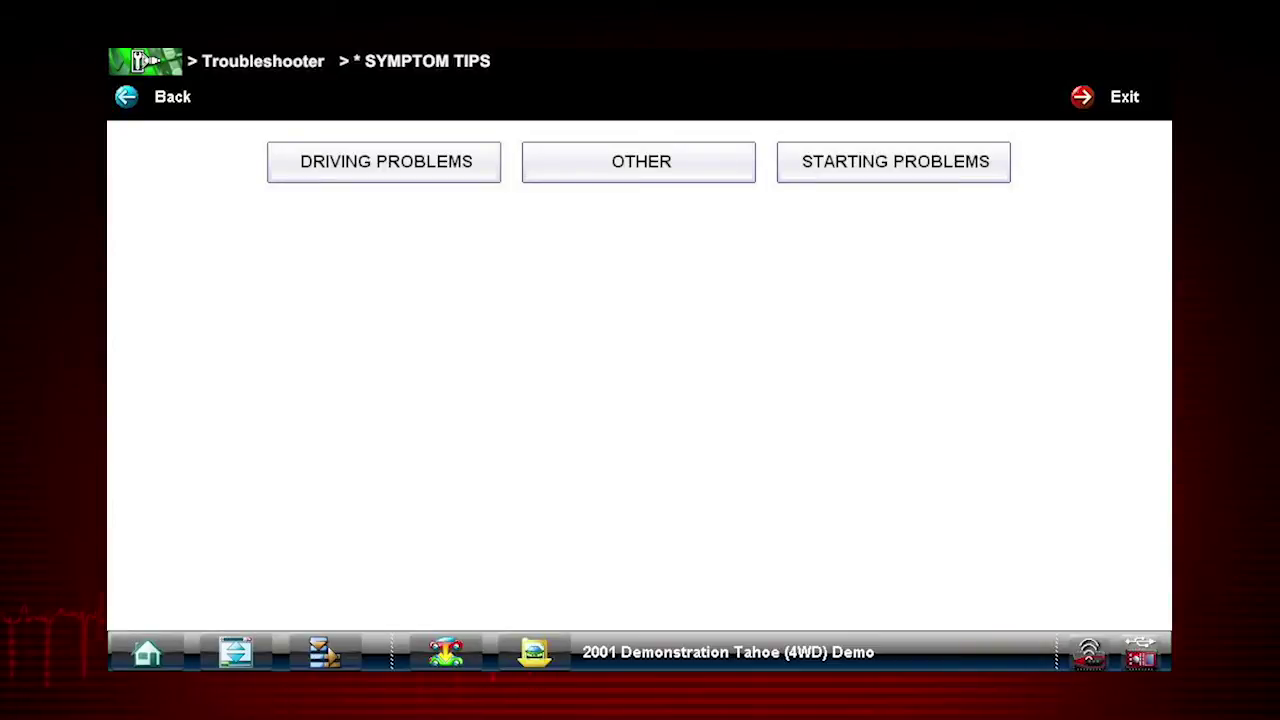
left_click(270, 168)
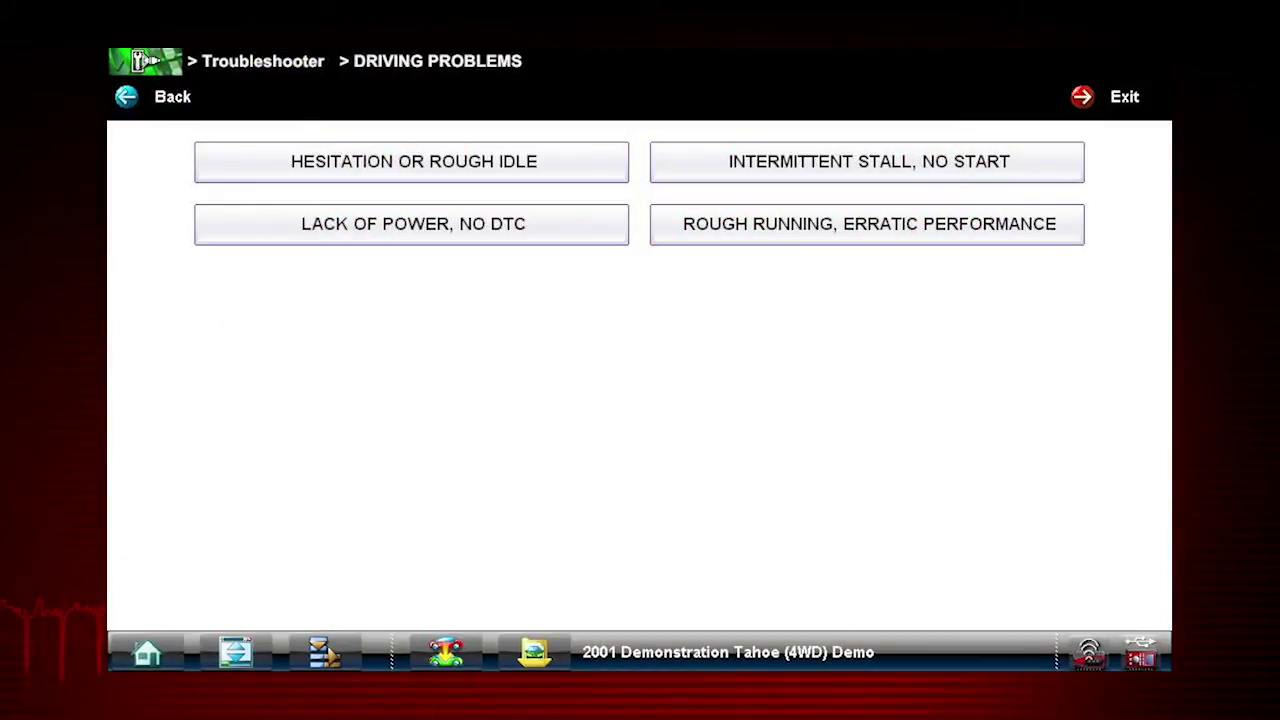
left_click(280, 230)
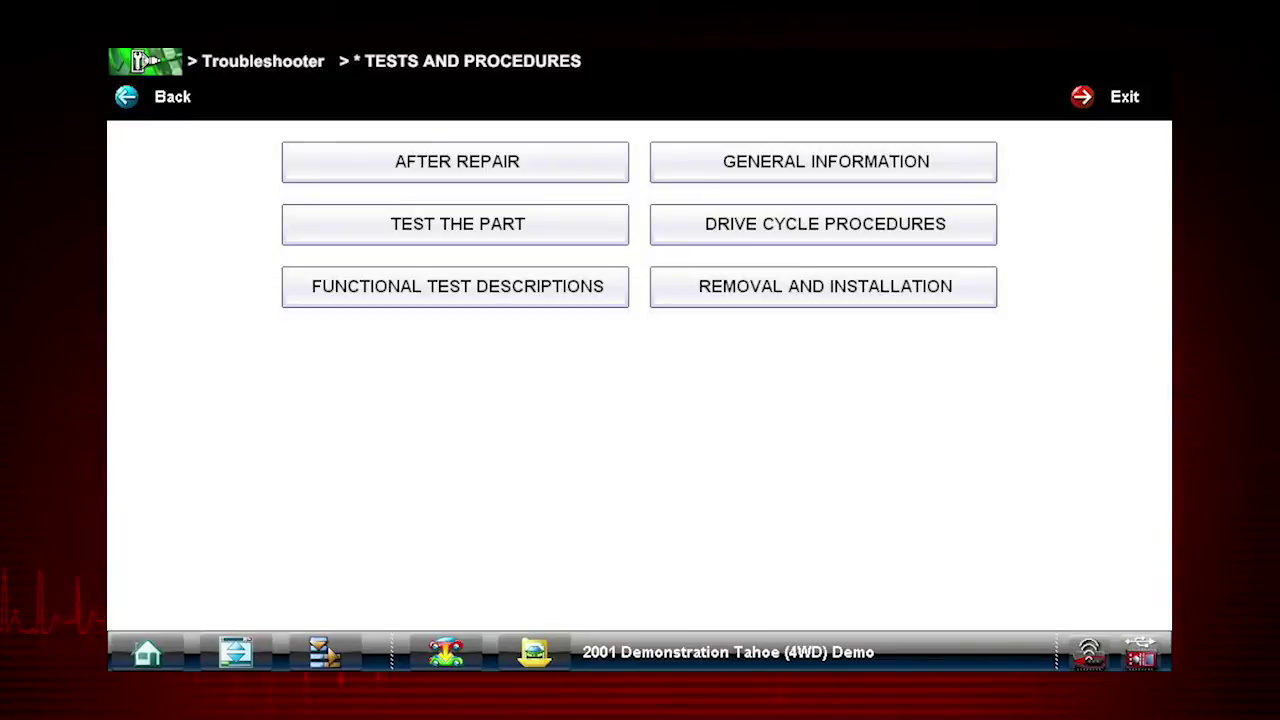
left_click(344, 162)
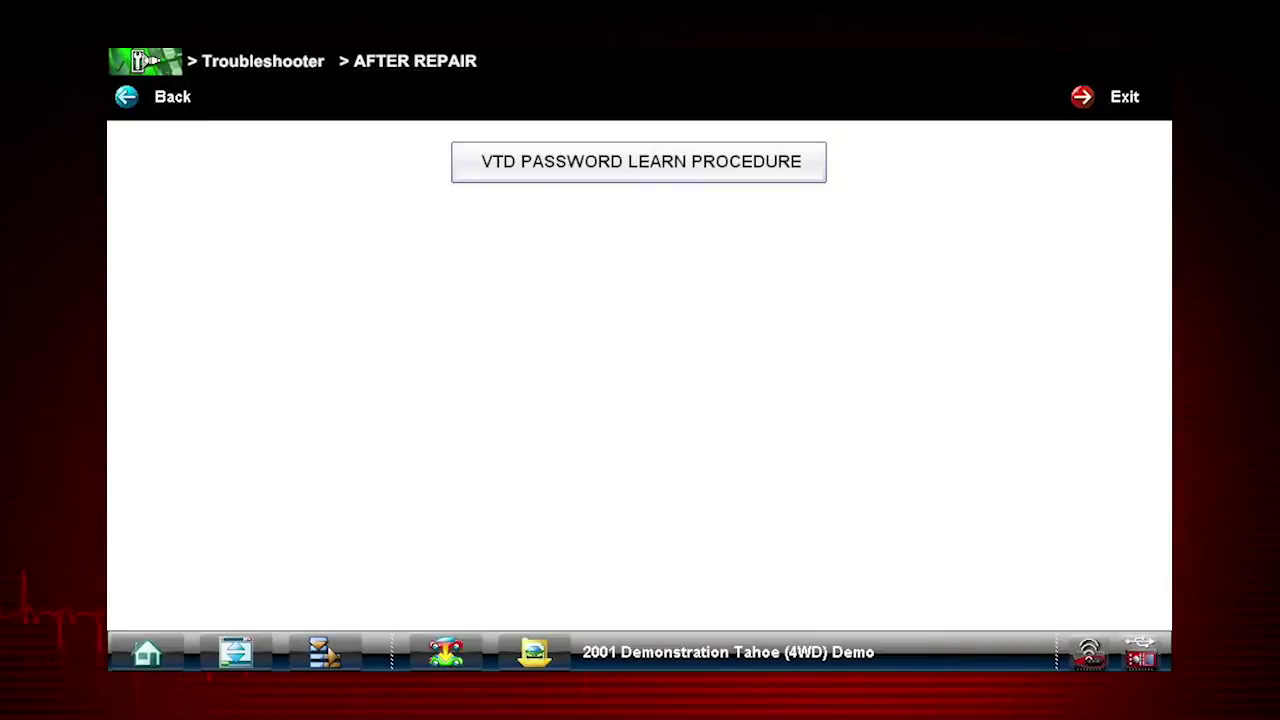
left_click(466, 170)
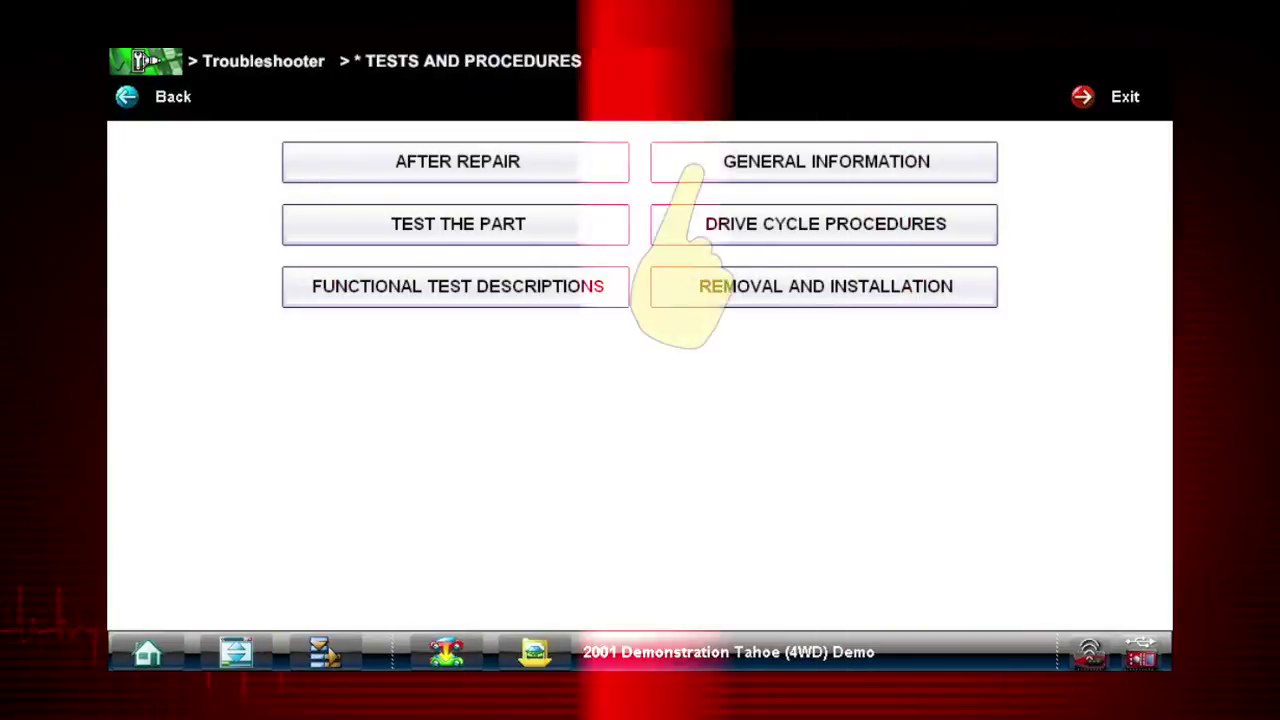
left_click(692, 168)
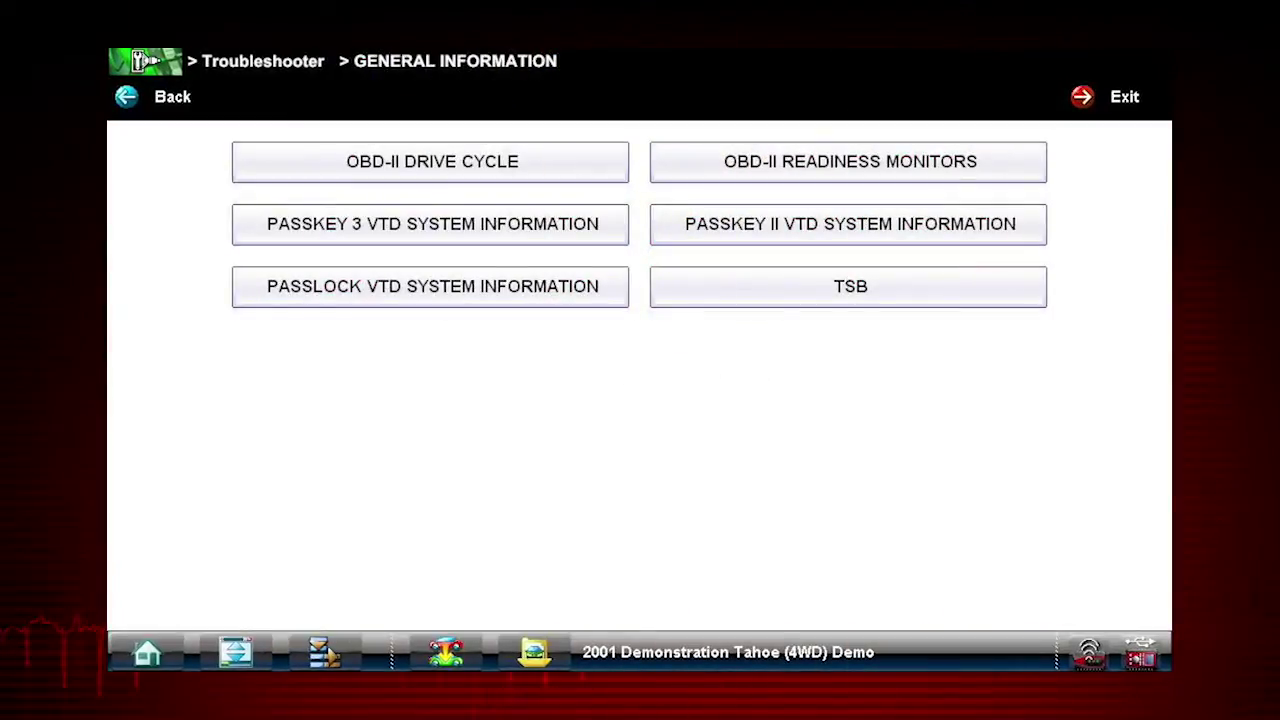
left_click(692, 290)
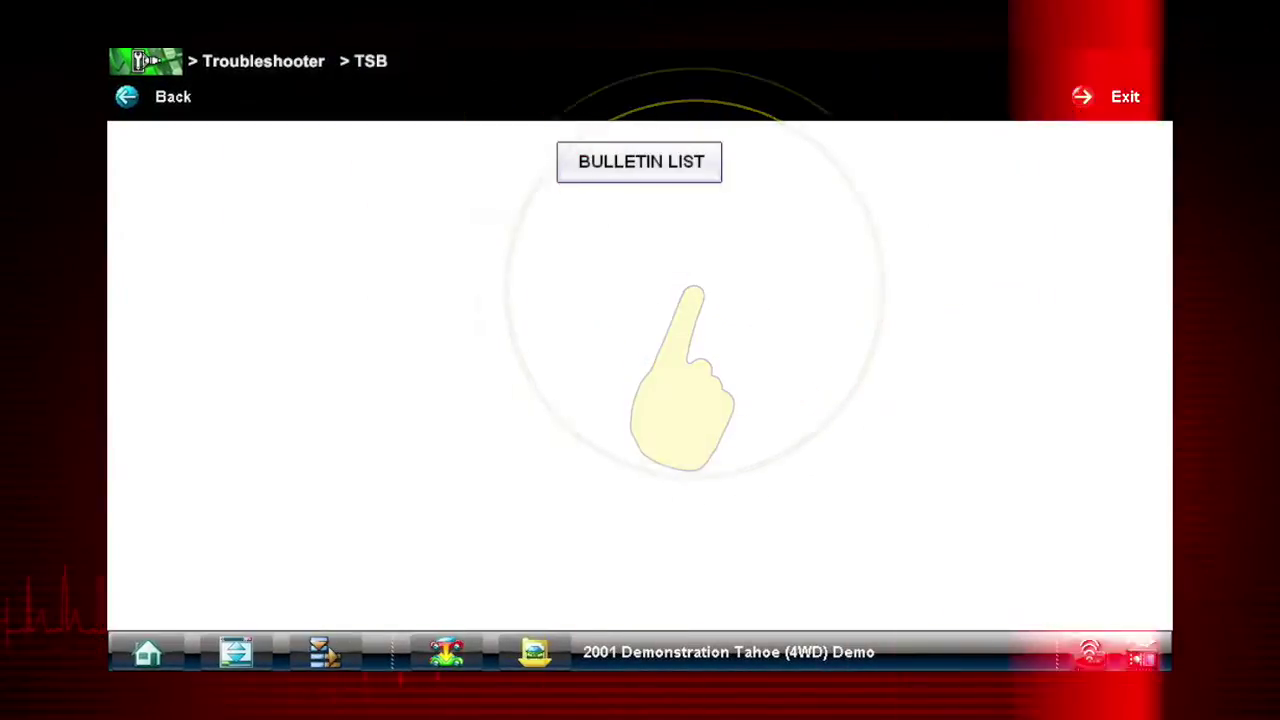
left_click(575, 170)
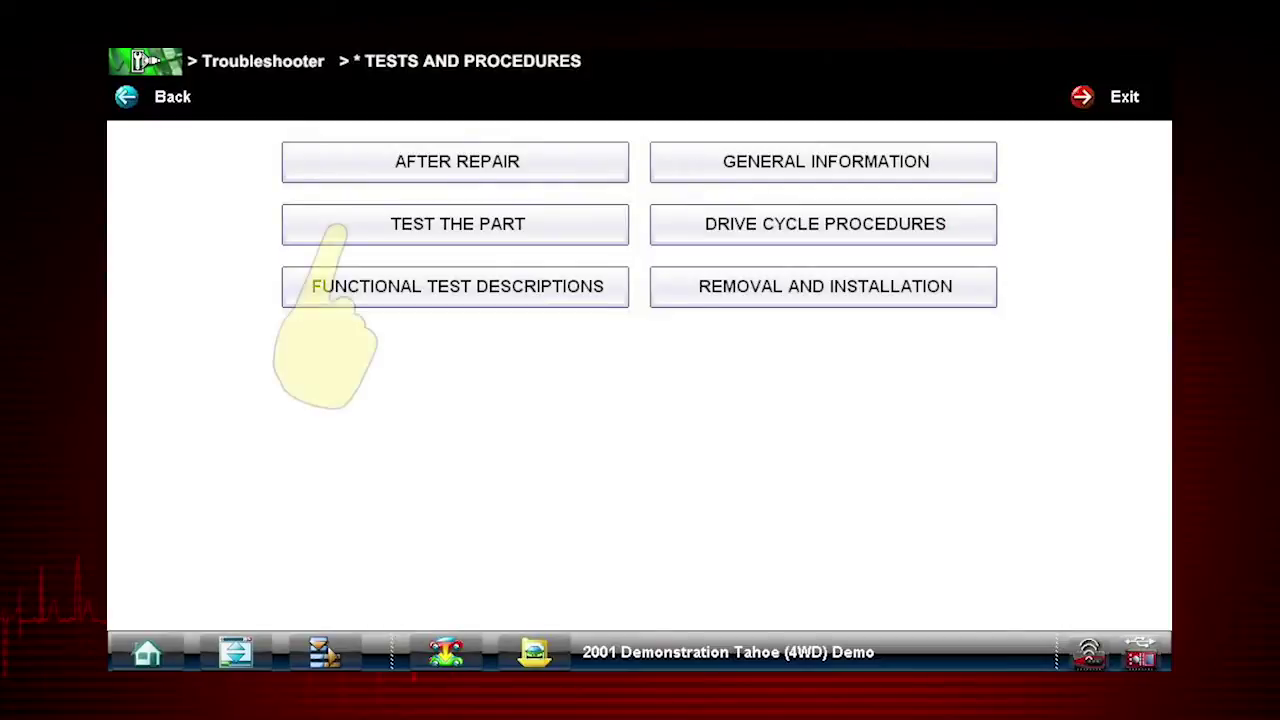
left_click(336, 228)
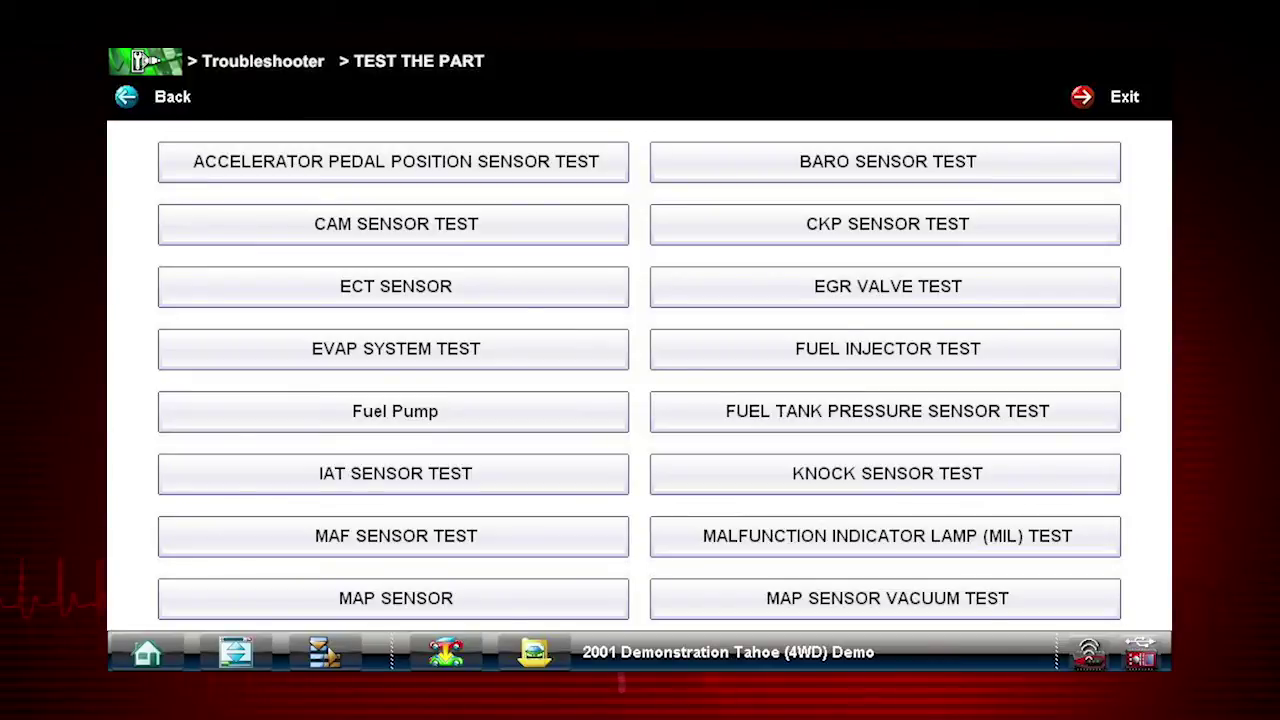
left_click(286, 345)
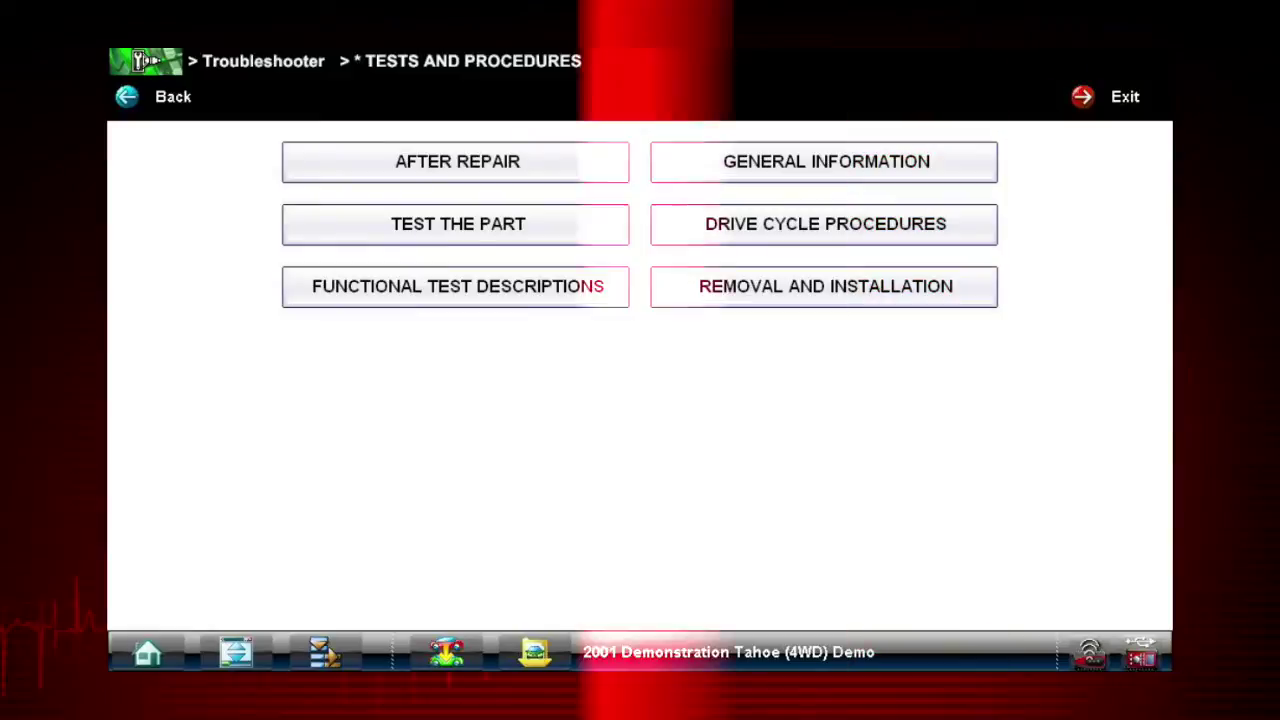
Read the OBD-II drive cycle procedure and the vent solenoid on/off test description.
left_click(678, 228)
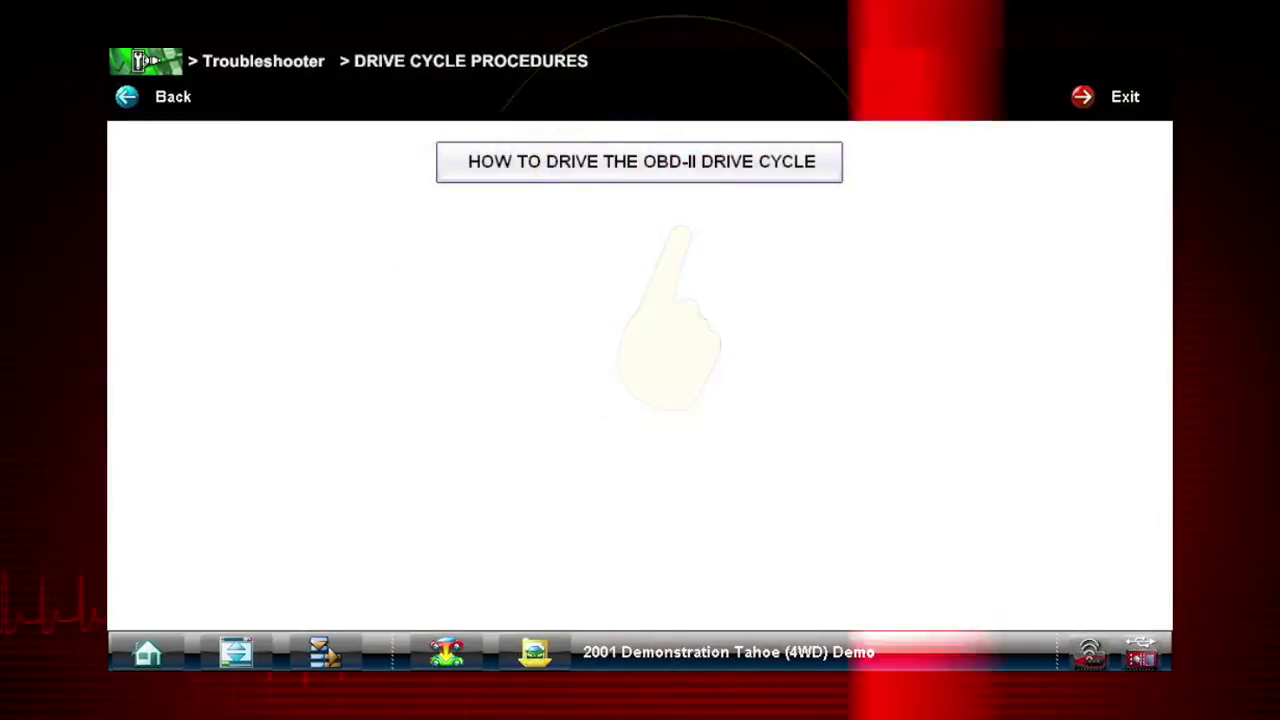
left_click(572, 172)
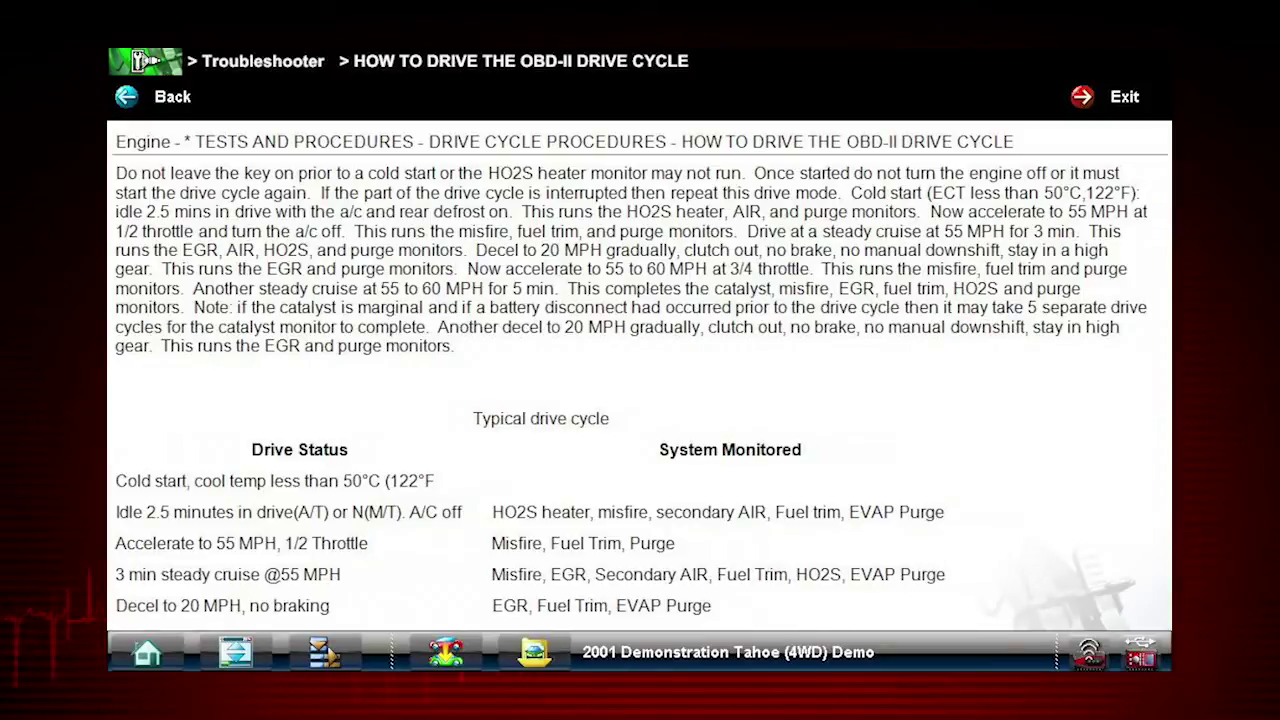
left_click(290, 293)
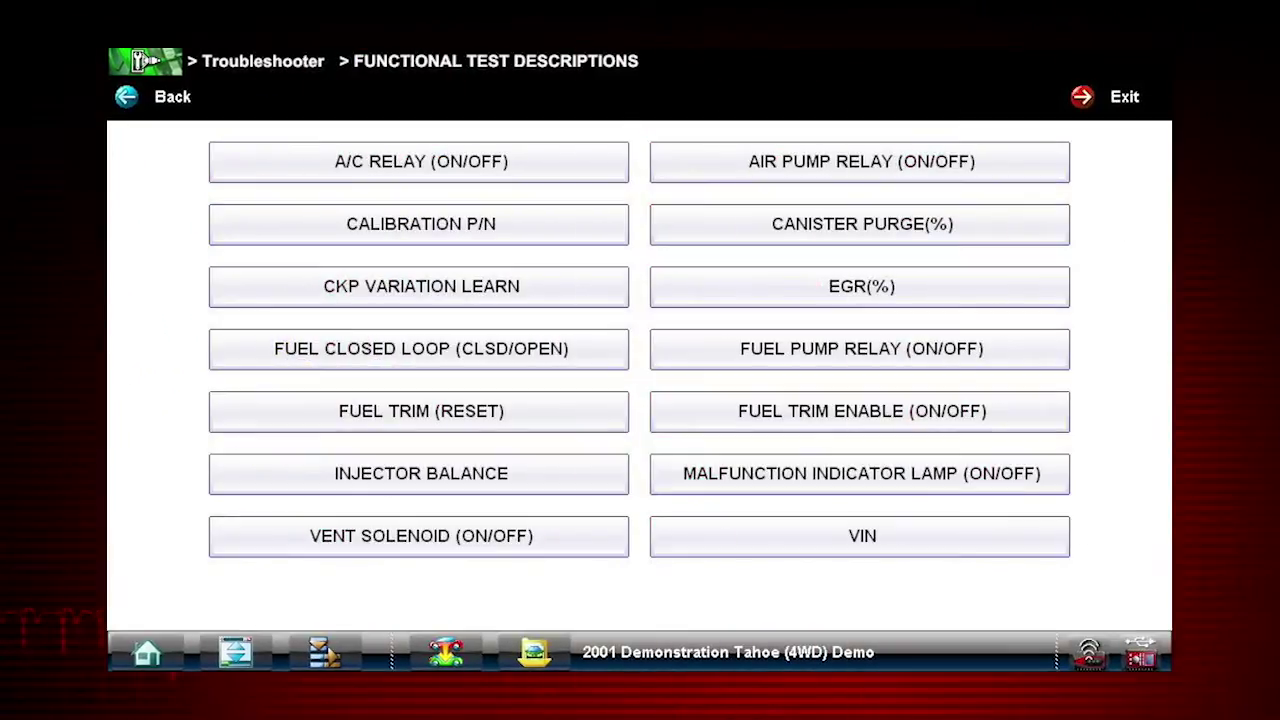
left_click(290, 540)
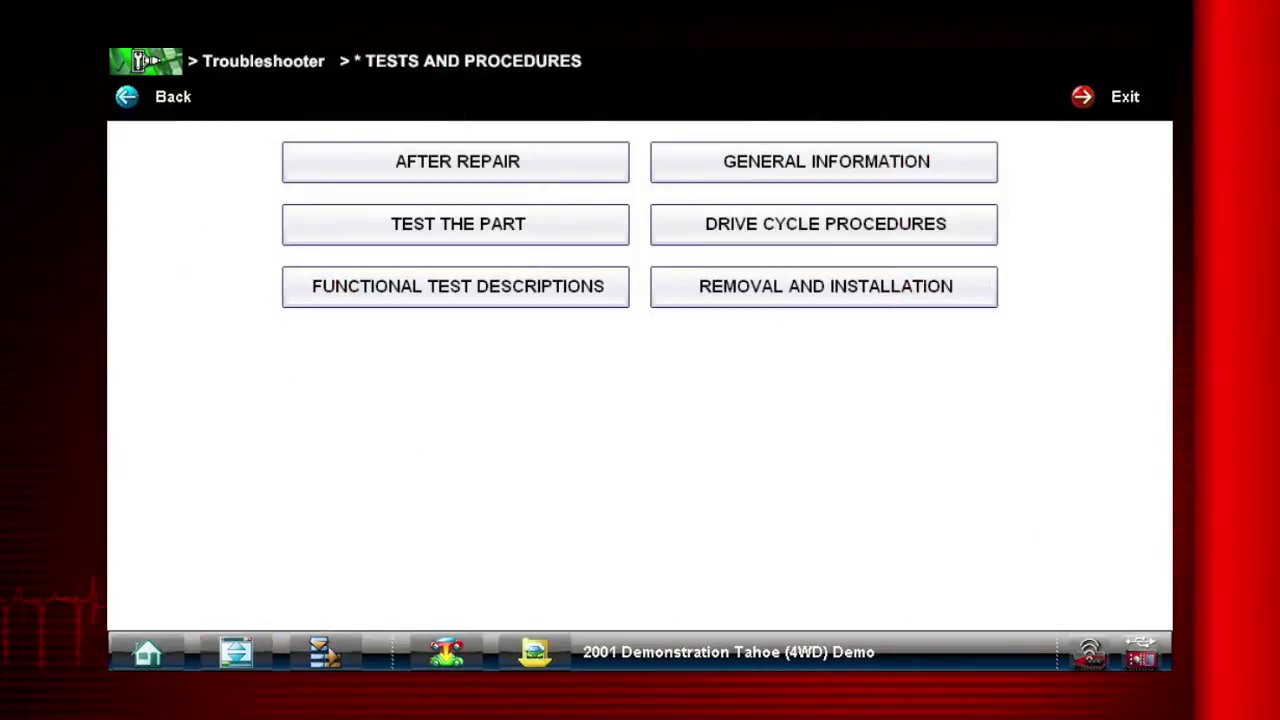
Read the knock sensor caution and installation tip under Removal and Installation.
left_click(693, 288)
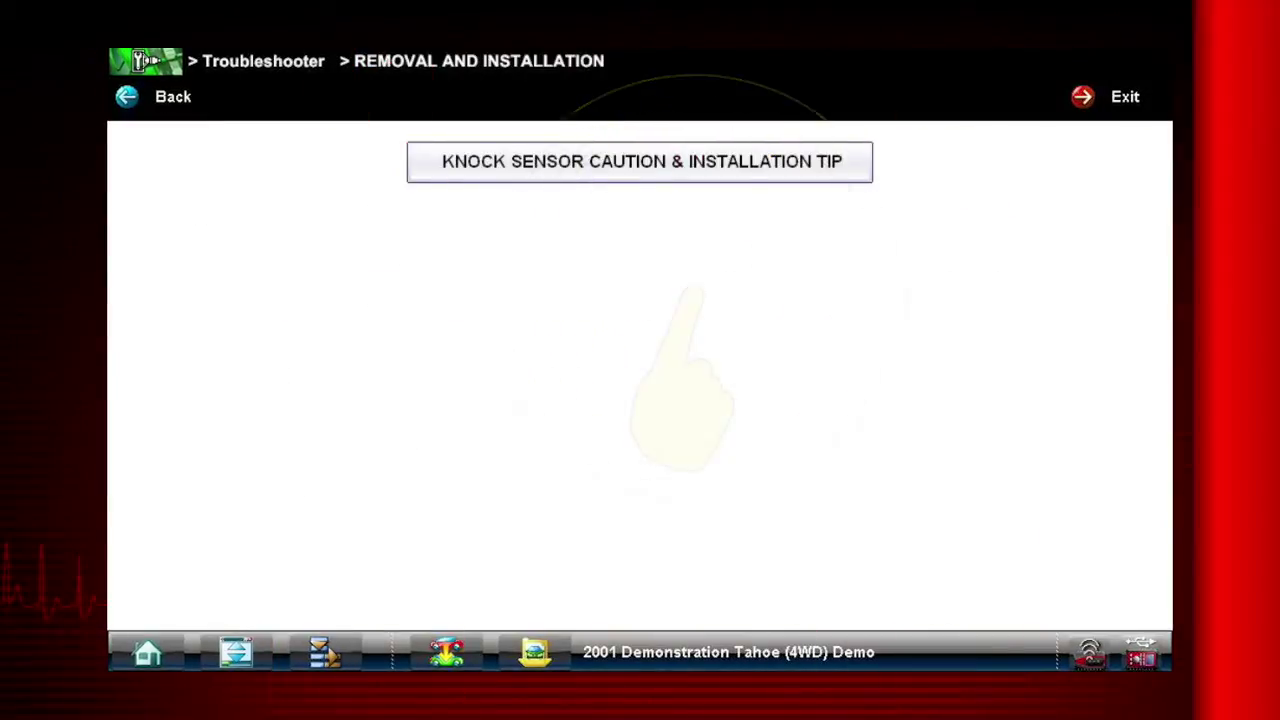
left_click(571, 163)
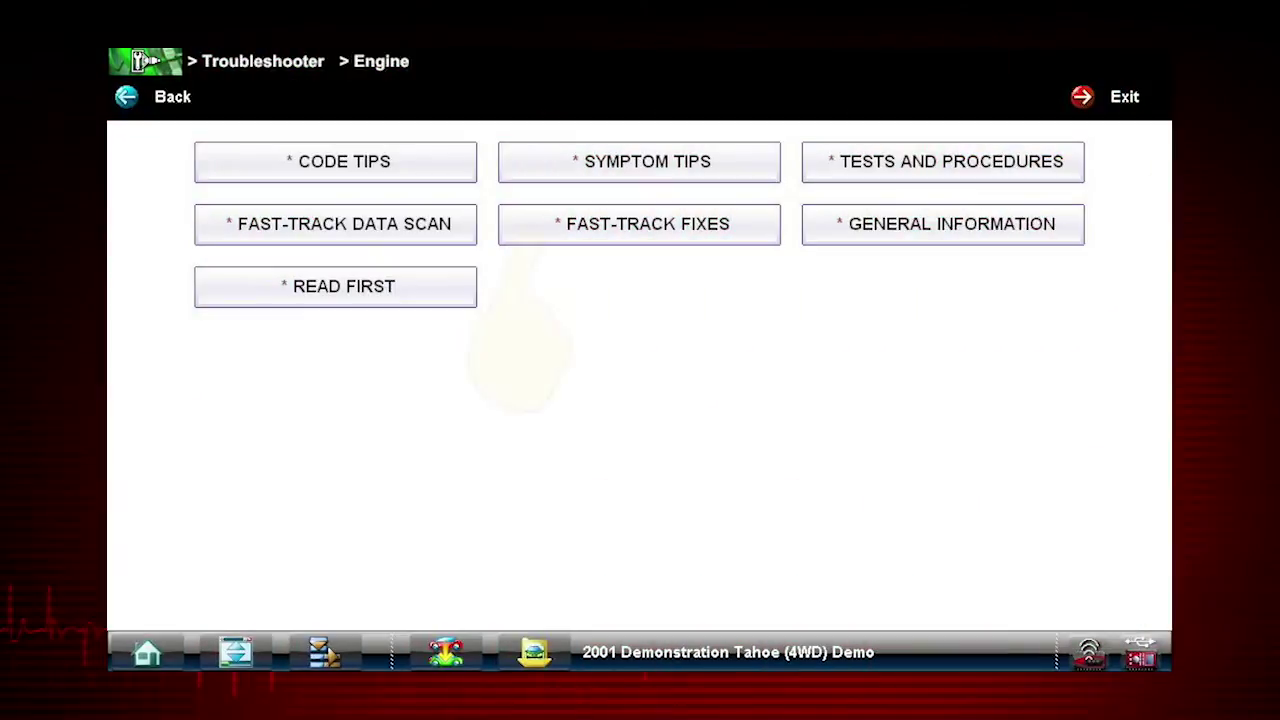
left_click(529, 229)
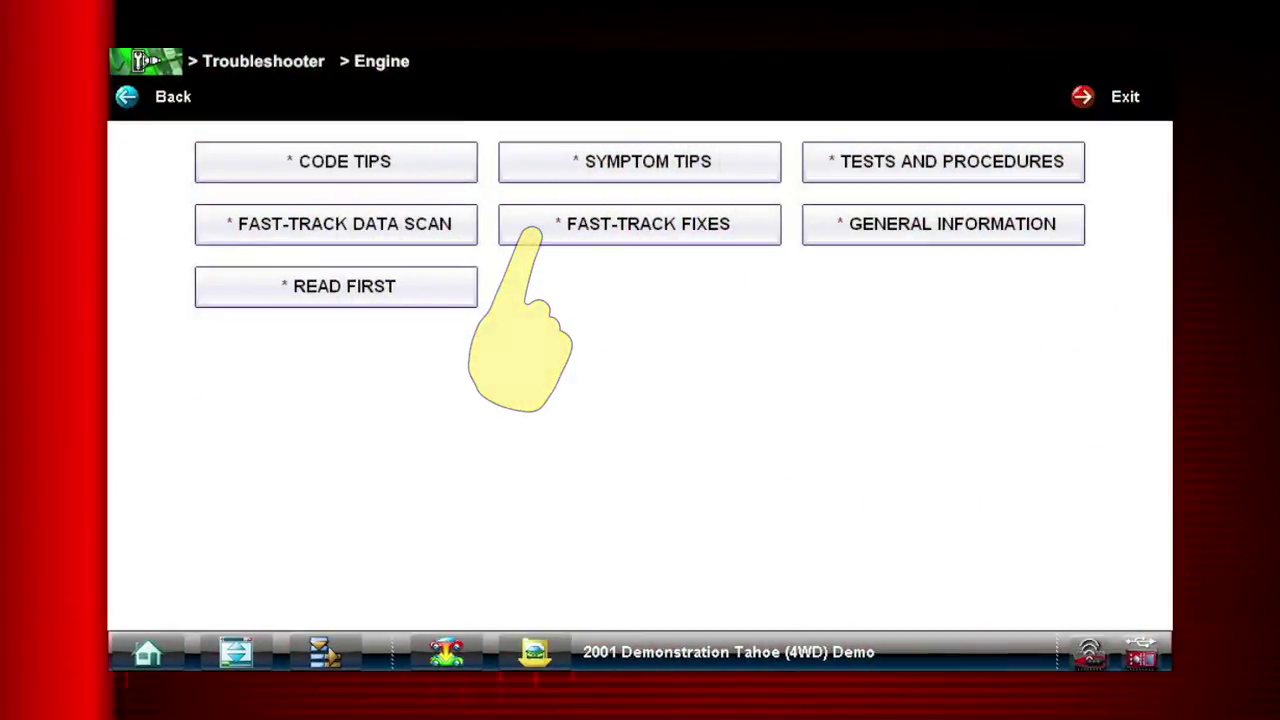
Open the 'P0300, Replaced Leaky Intake Manifold Gasket' fast-track fix.
left_click(420, 400)
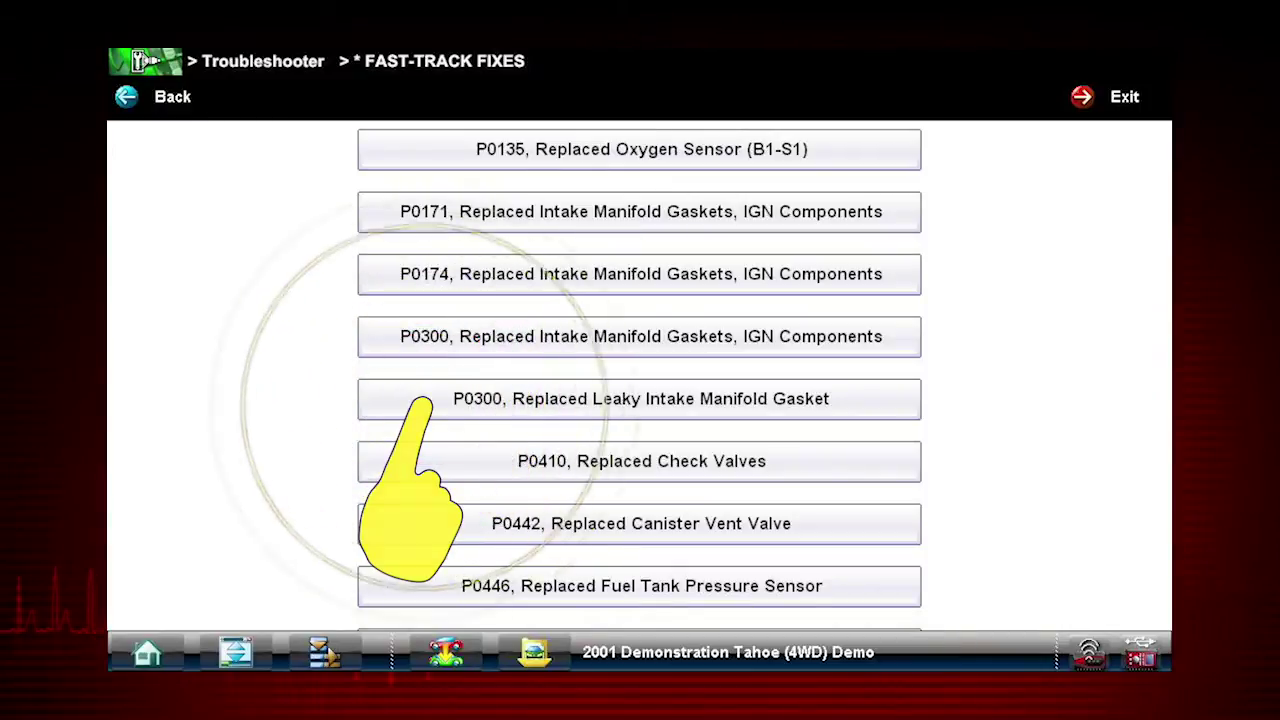